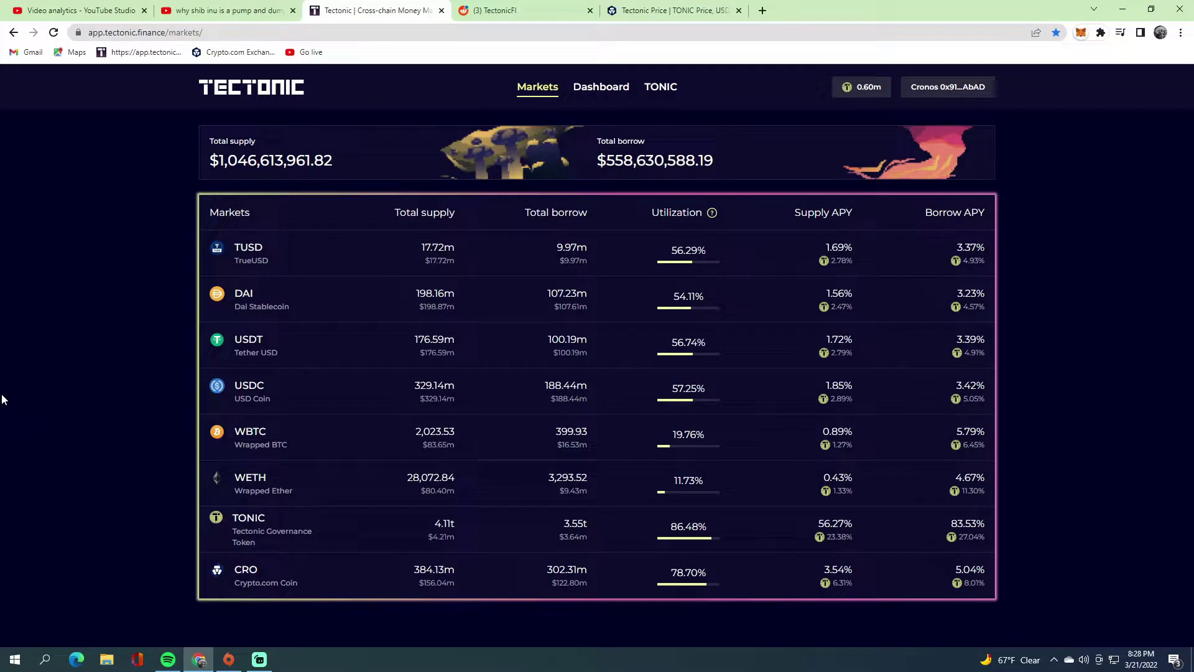
Step: On the Shiba Inu pump-and-dump video page, highlight the title and the Oct 29, 2021 upload date
click(223, 10)
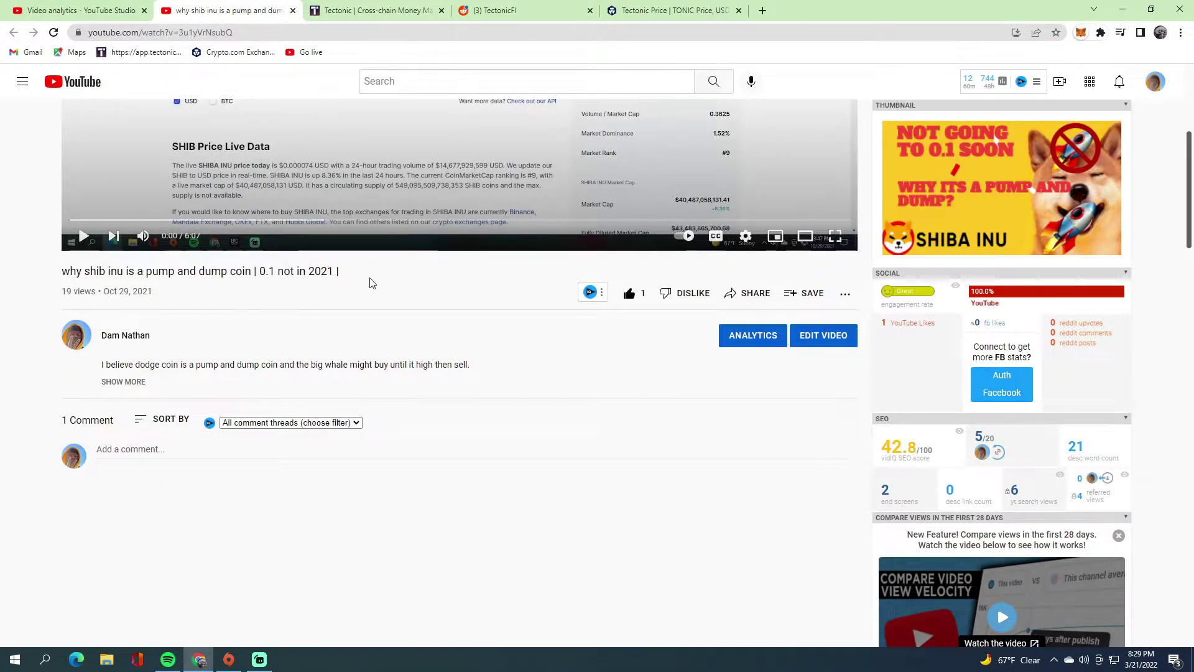
drag(338, 272, 233, 272)
click(125, 271)
drag(338, 272, 65, 272)
click(211, 287)
drag(153, 291, 91, 292)
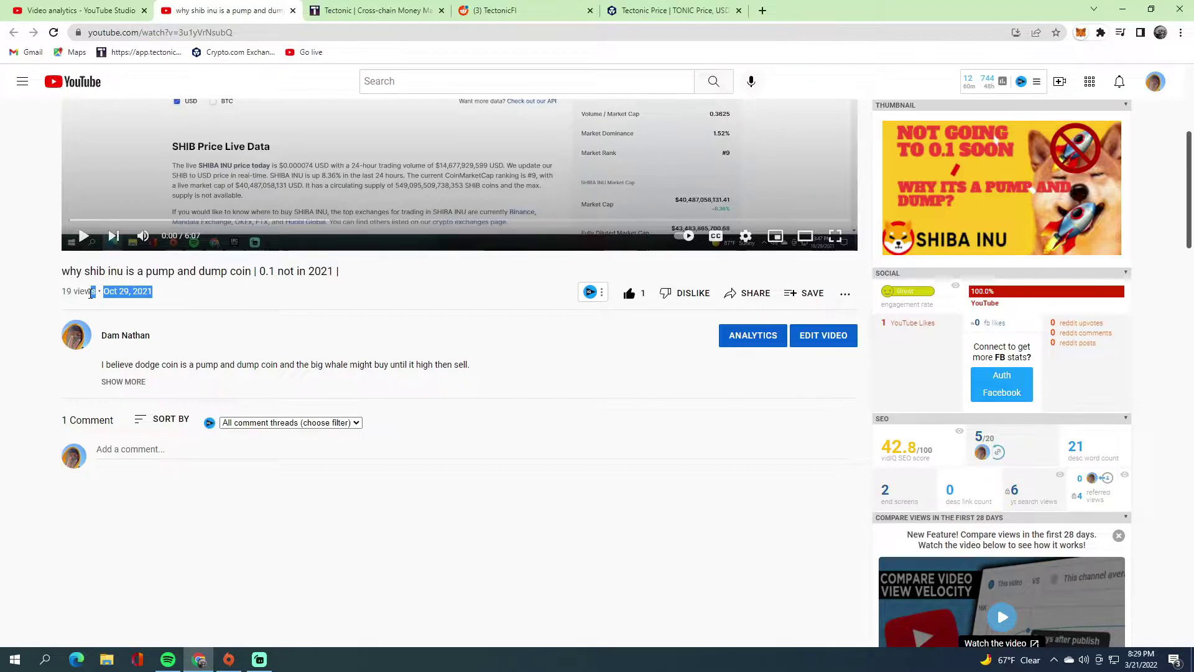
click(124, 291)
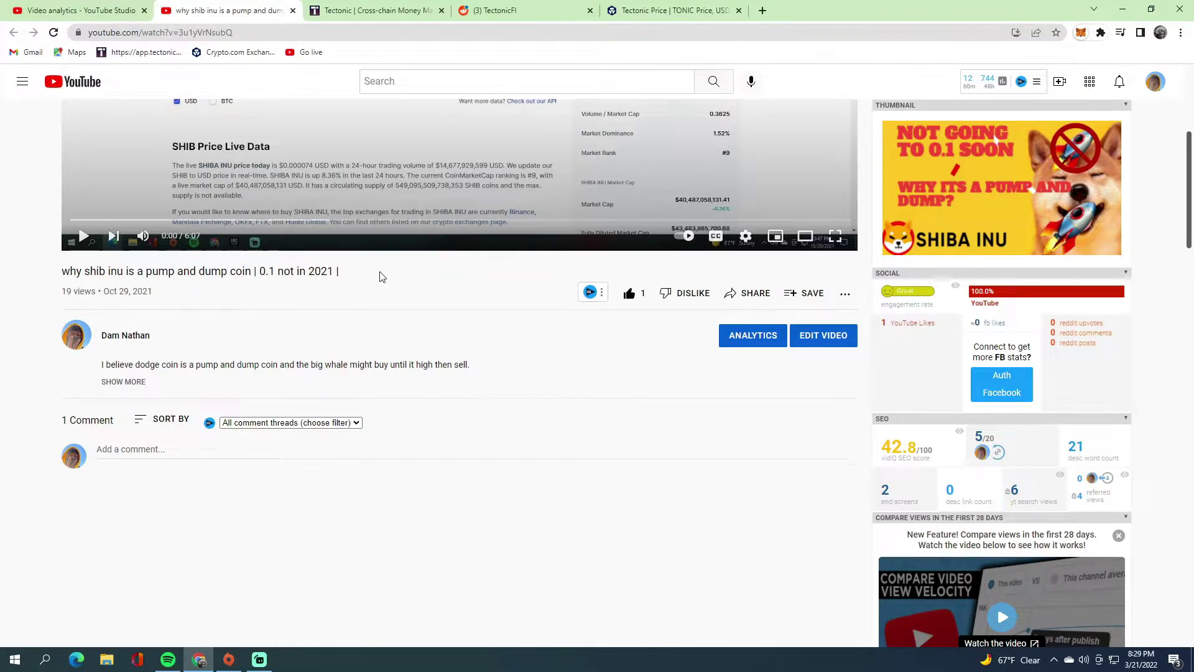
scroll(379, 277, up, 3)
Step: Return to the Tectonic markets page showing about $1.05 billion supplied and $558.6 million borrowed
click(374, 11)
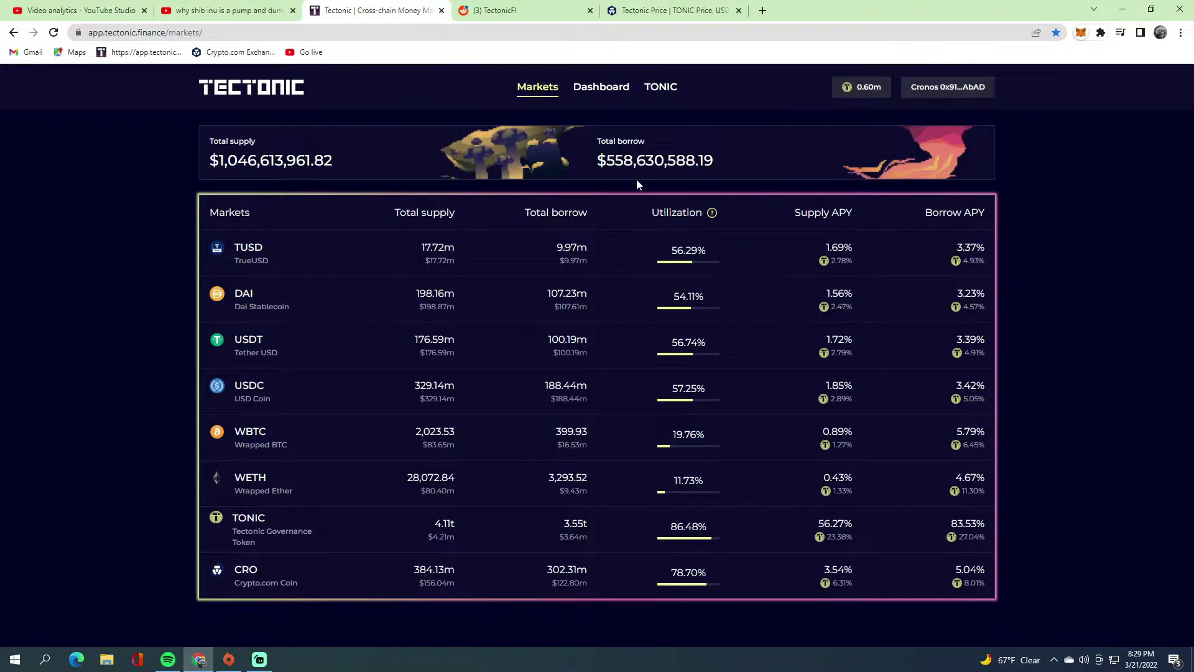